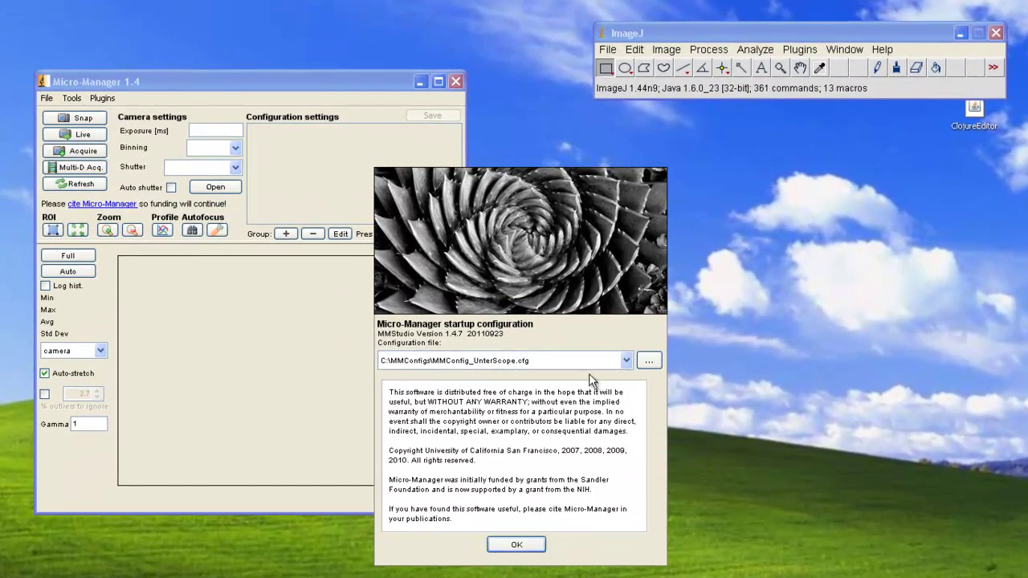
Choose MMConfig_UnterScope.cfg as the configuration file and load it
click(626, 361)
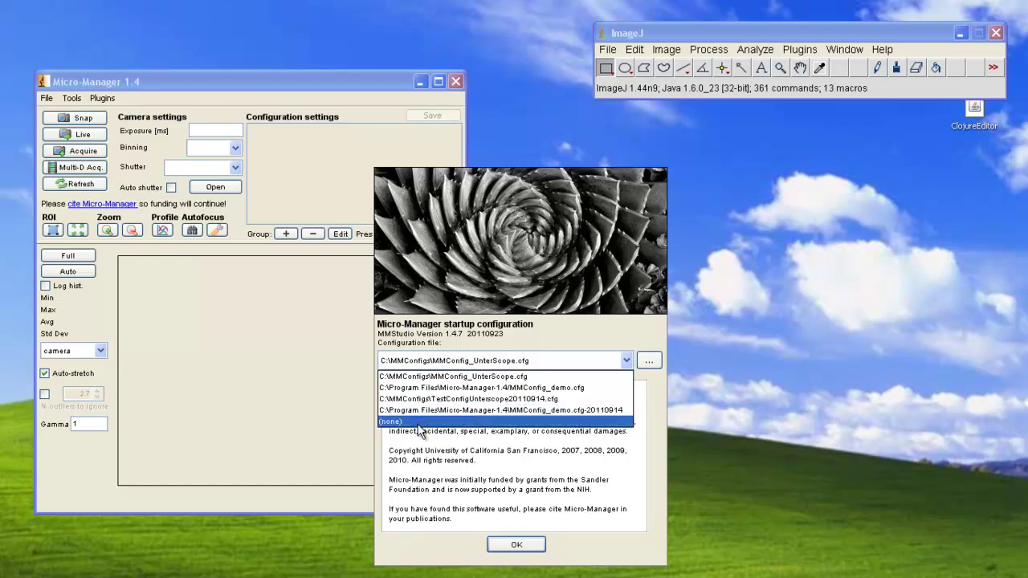
click(505, 376)
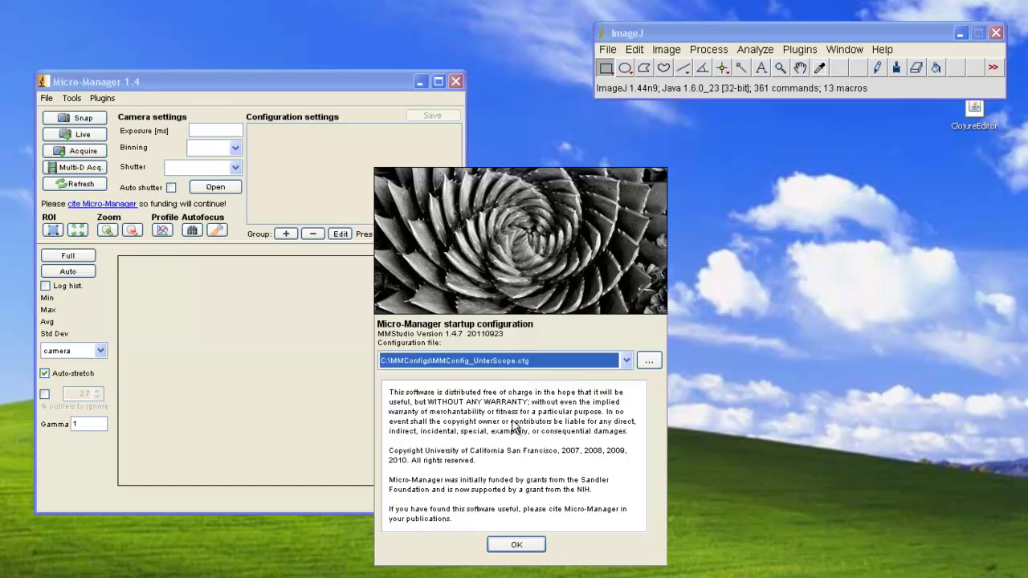
click(517, 546)
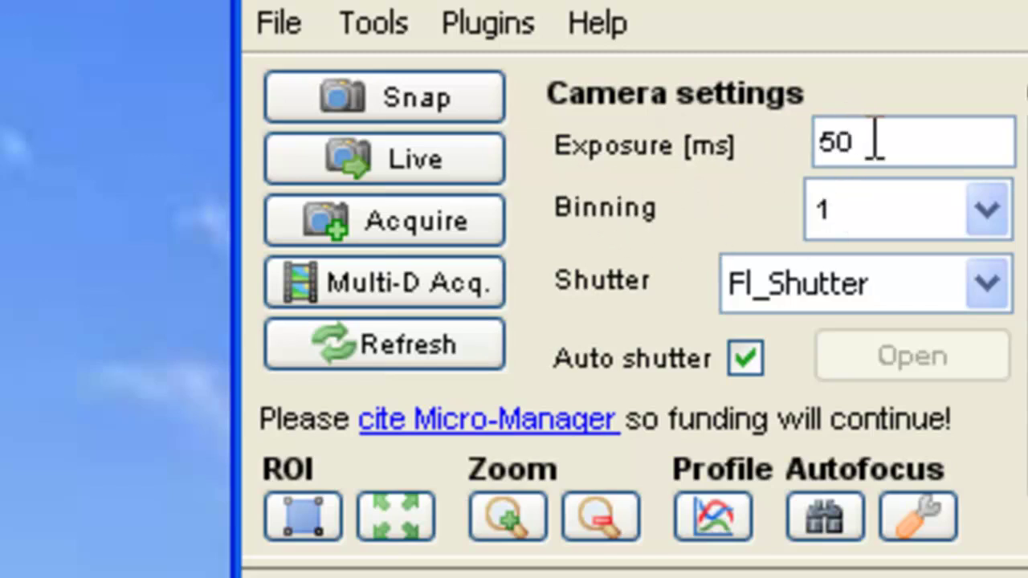
Set the camera exposure to 150 ms
drag(874, 140, 790, 144)
text(150)
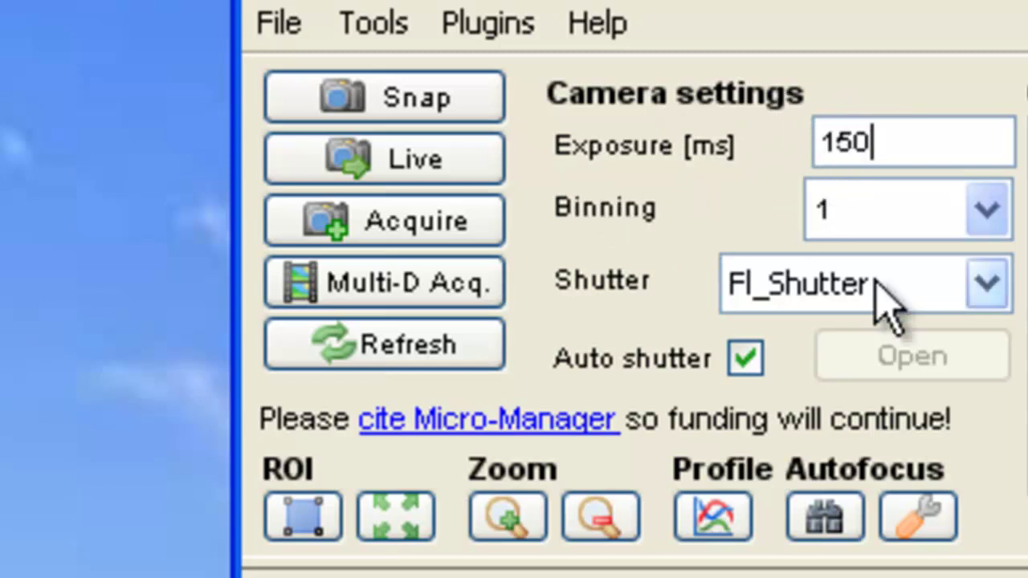
double_click(927, 233)
Keep Fl_Shutter as the shutter, test opening and closing it, and leave Auto shutter on
click(840, 293)
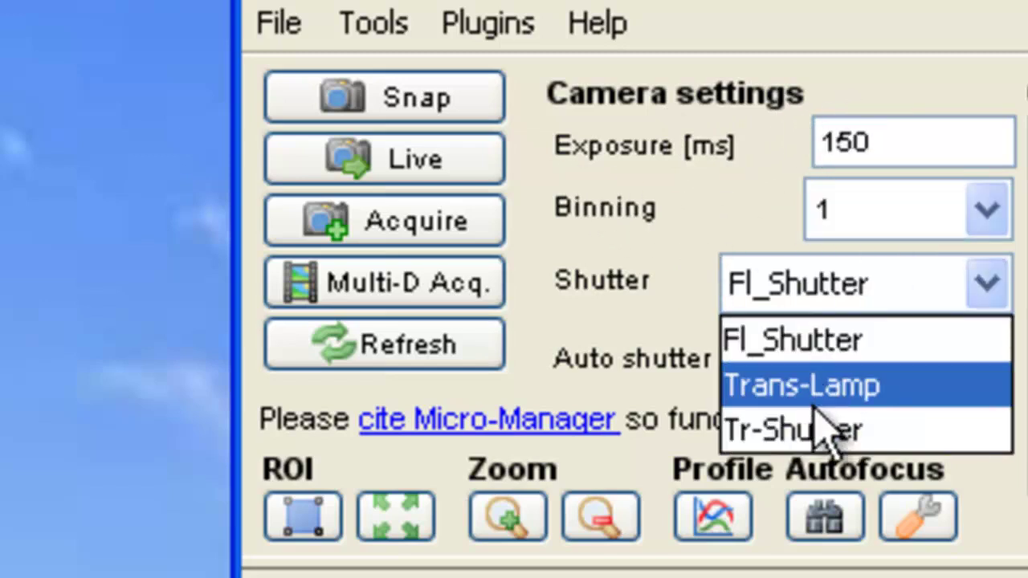
click(827, 356)
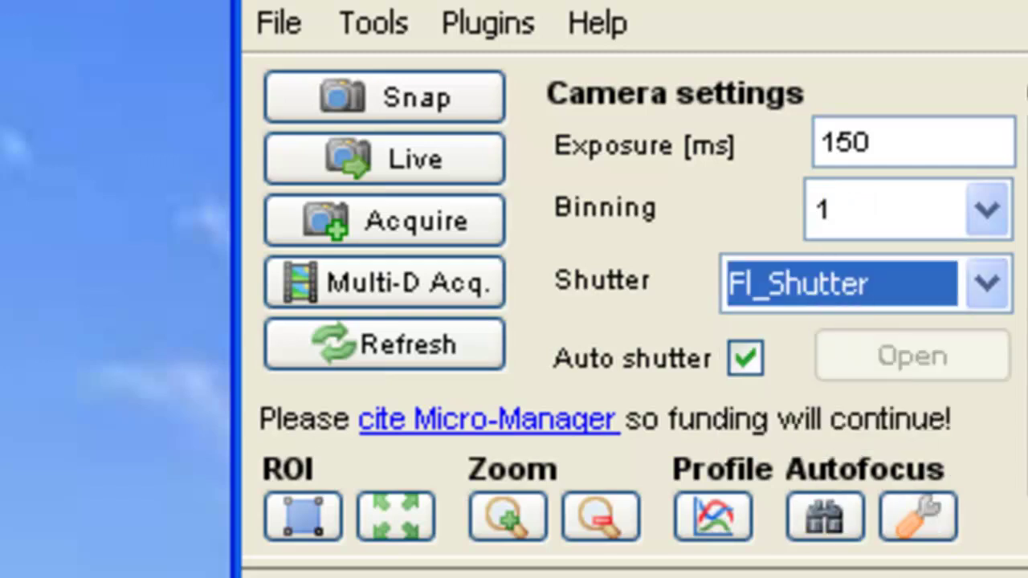
click(741, 359)
click(744, 358)
click(745, 359)
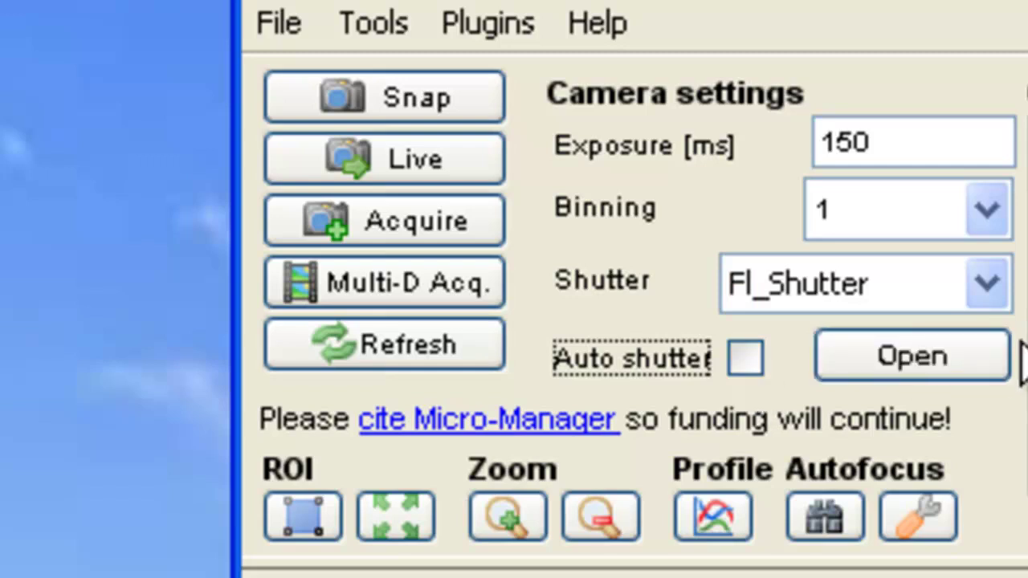
click(953, 371)
click(952, 371)
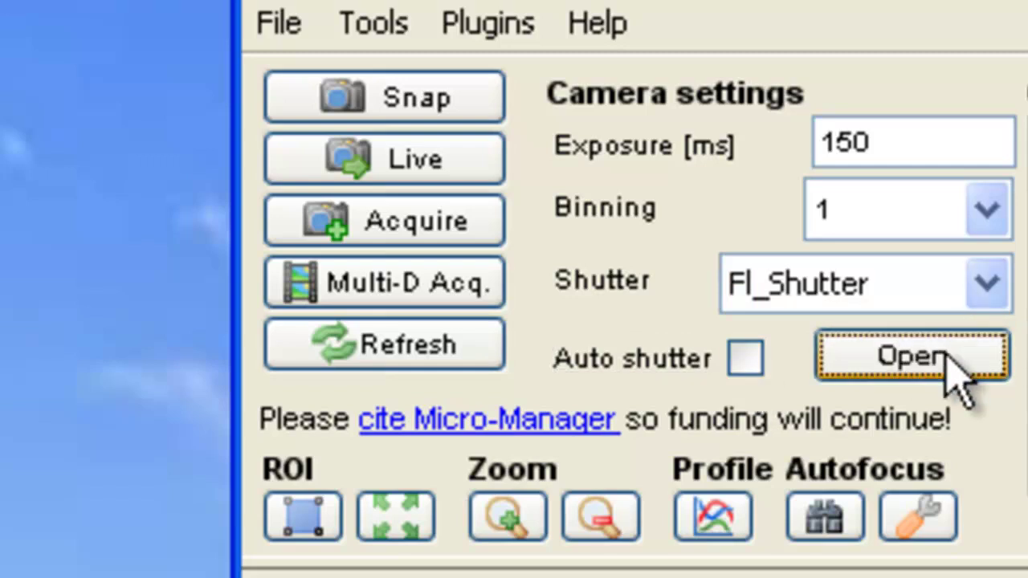
click(743, 363)
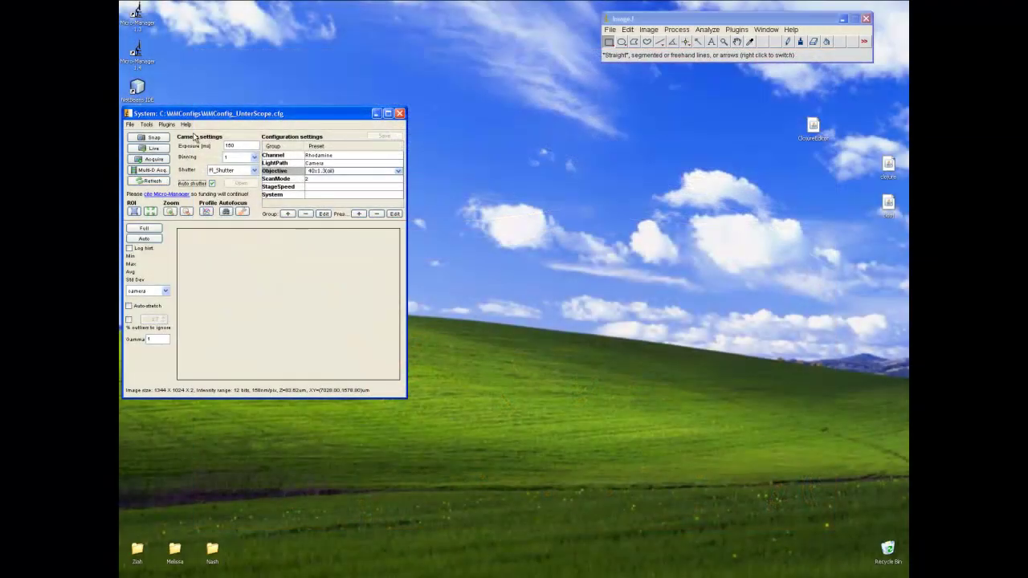
Snap a single fluorescence image and move its window higher on screen
click(160, 138)
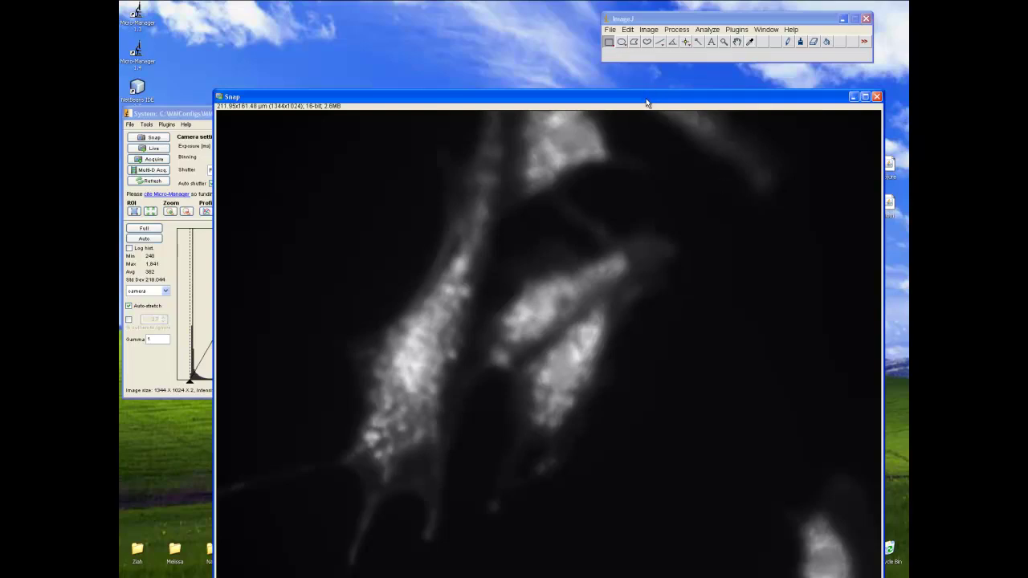
drag(646, 102, 651, 43)
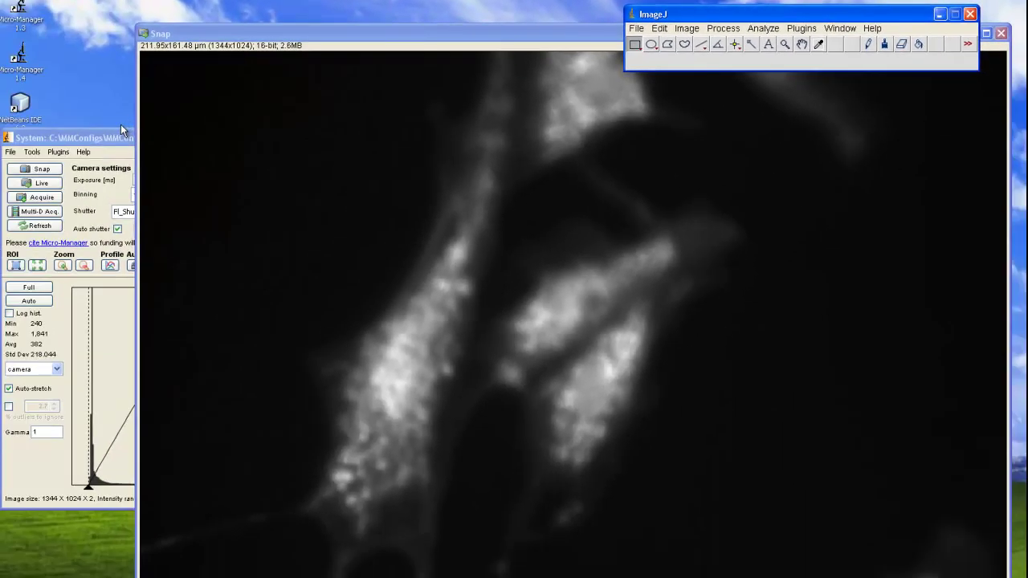
Bring the Micro-Manager acquisition controls back to the front
click(117, 141)
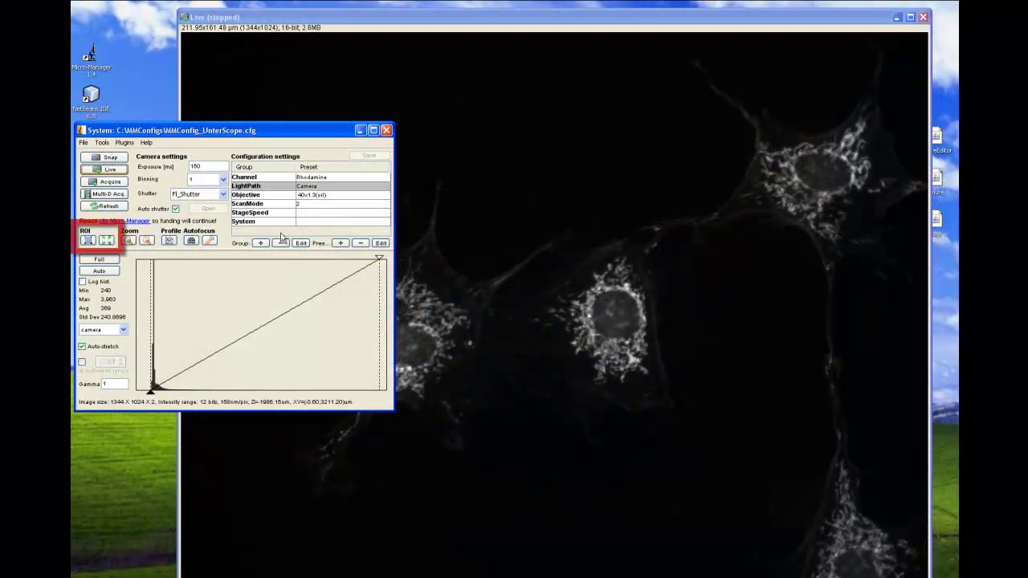
Outline the central cell on the live image, set it as ROI, and snap the cropped image
click(428, 116)
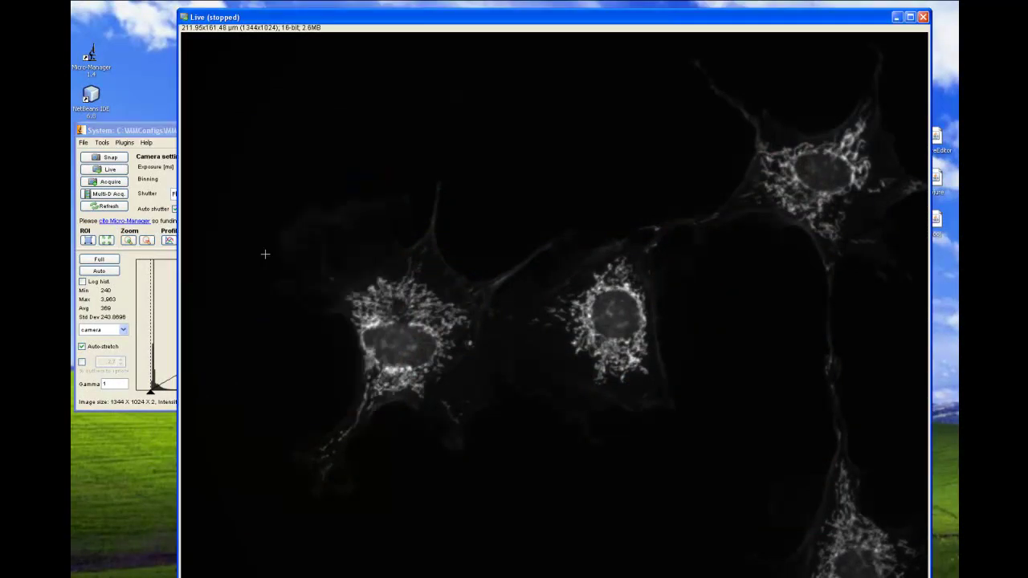
drag(494, 187, 735, 420)
click(152, 130)
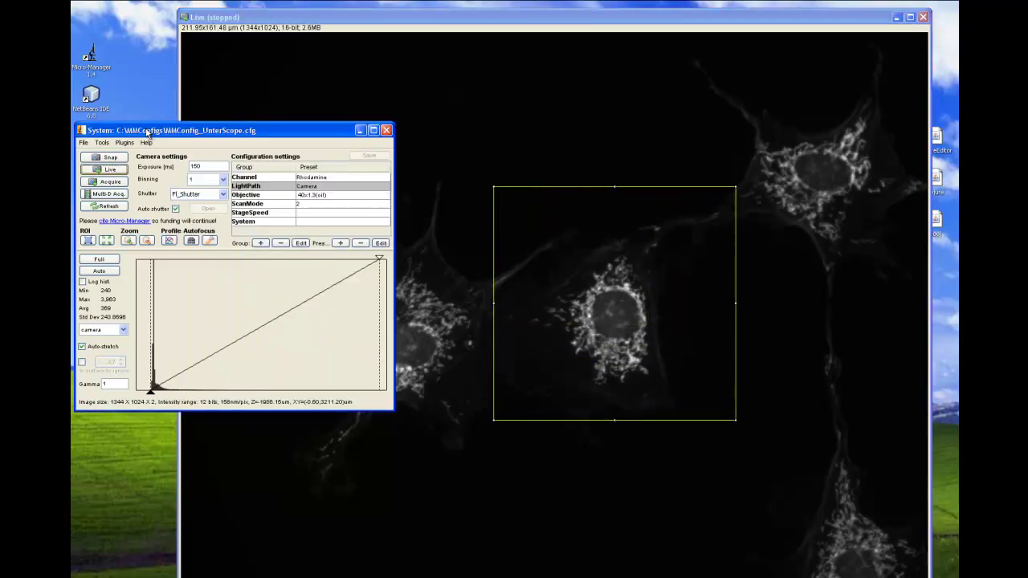
click(88, 240)
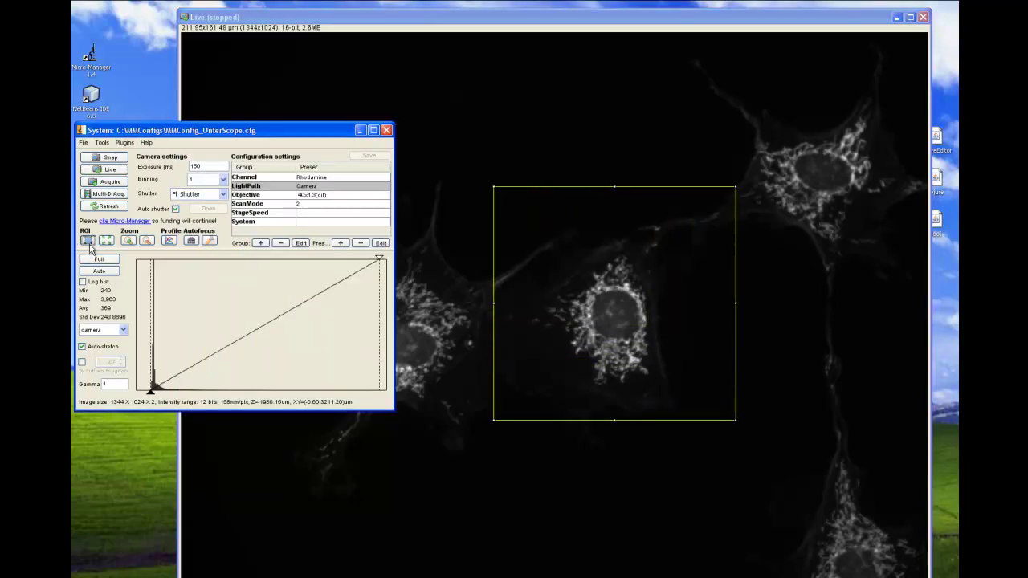
click(102, 159)
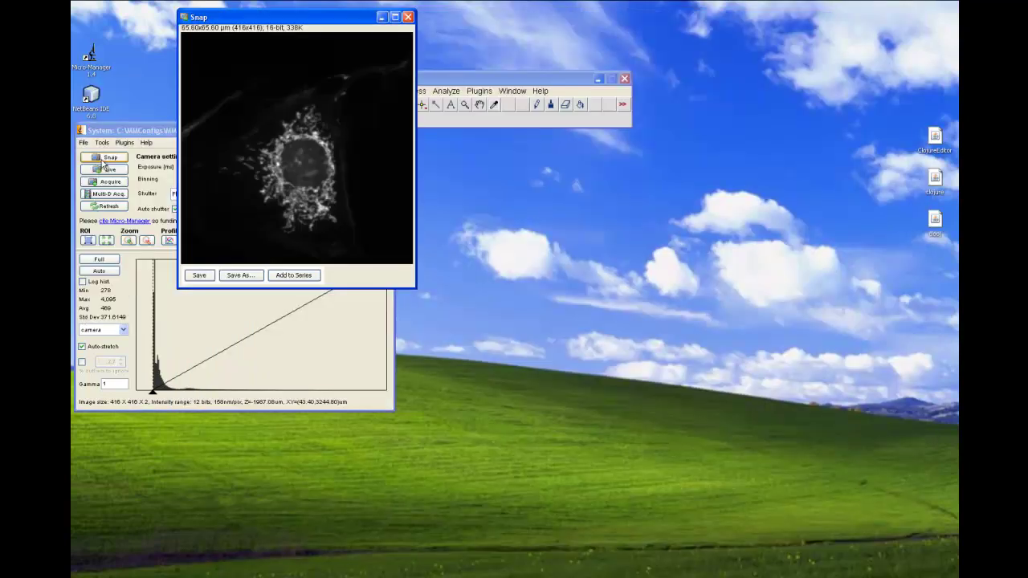
Restore the full ROI, snap a full-frame image, and zoom it to 200%
click(107, 240)
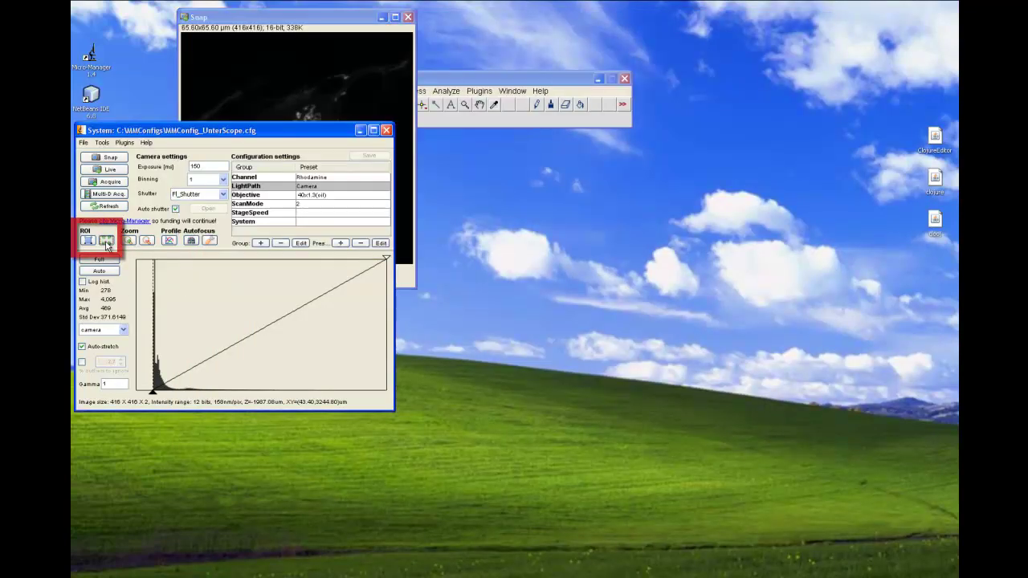
click(103, 159)
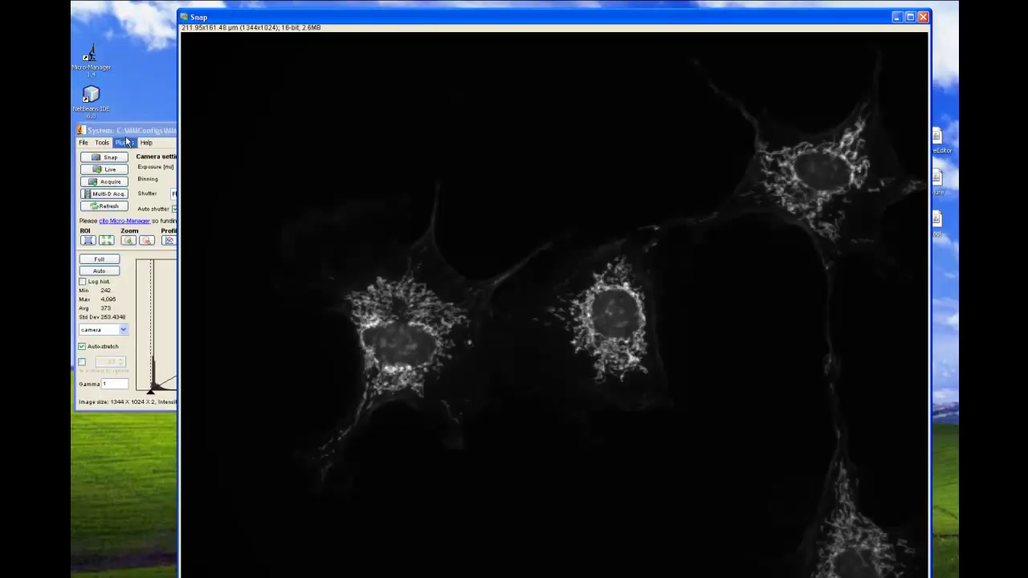
click(133, 134)
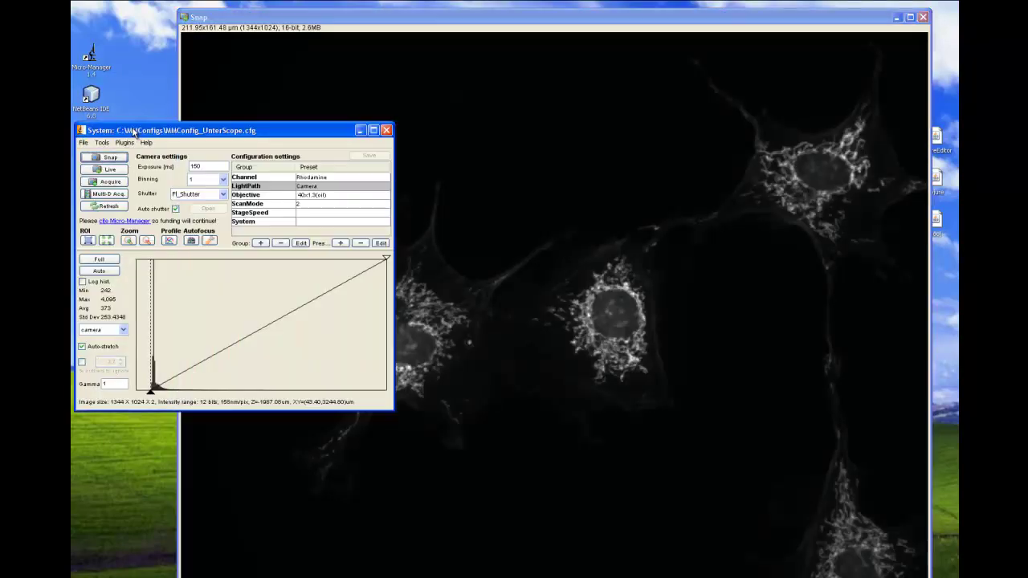
click(129, 240)
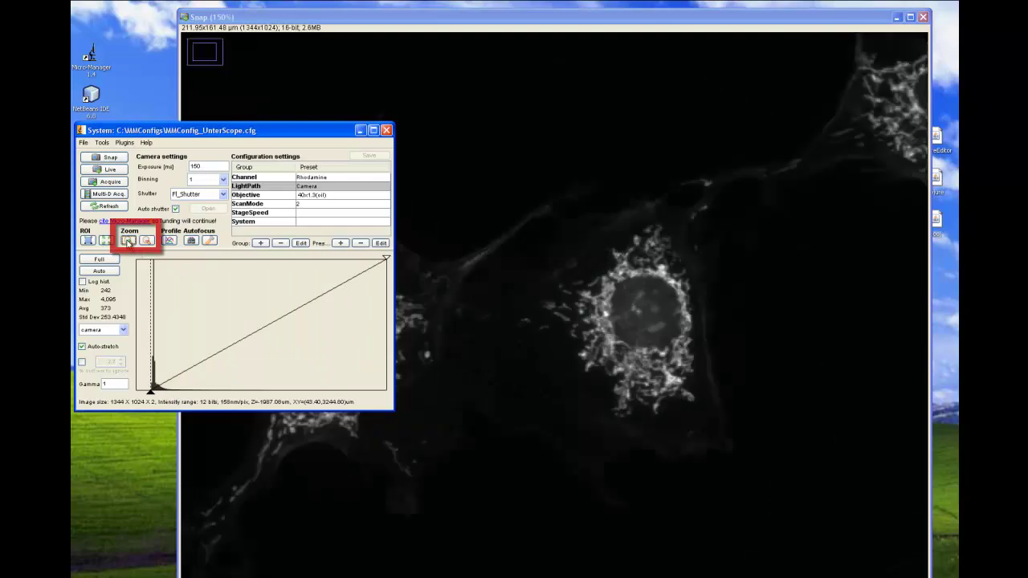
click(128, 241)
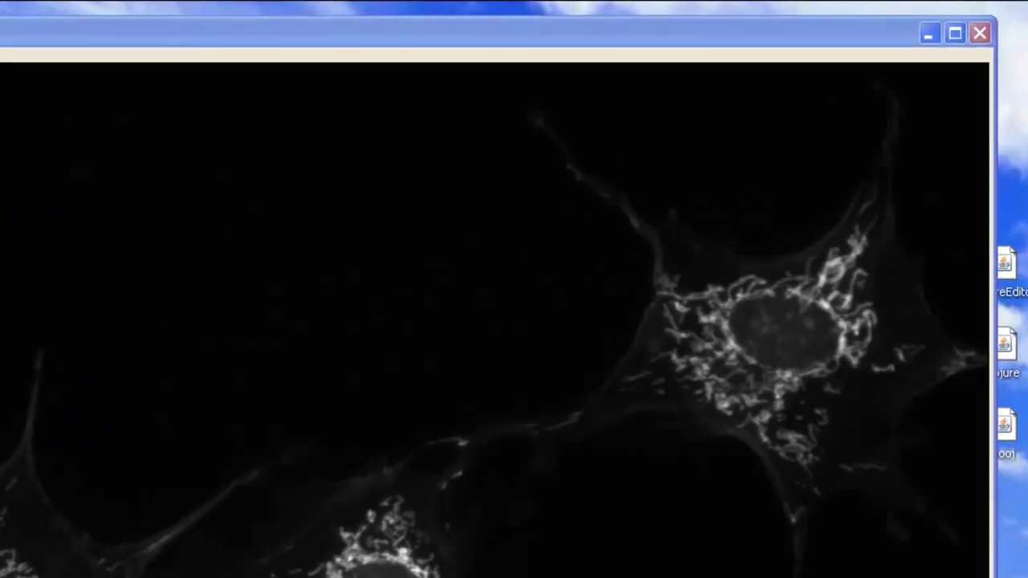
Draw a straight line over the central cell in ImageJ and plot its intensity profile
key(Return)
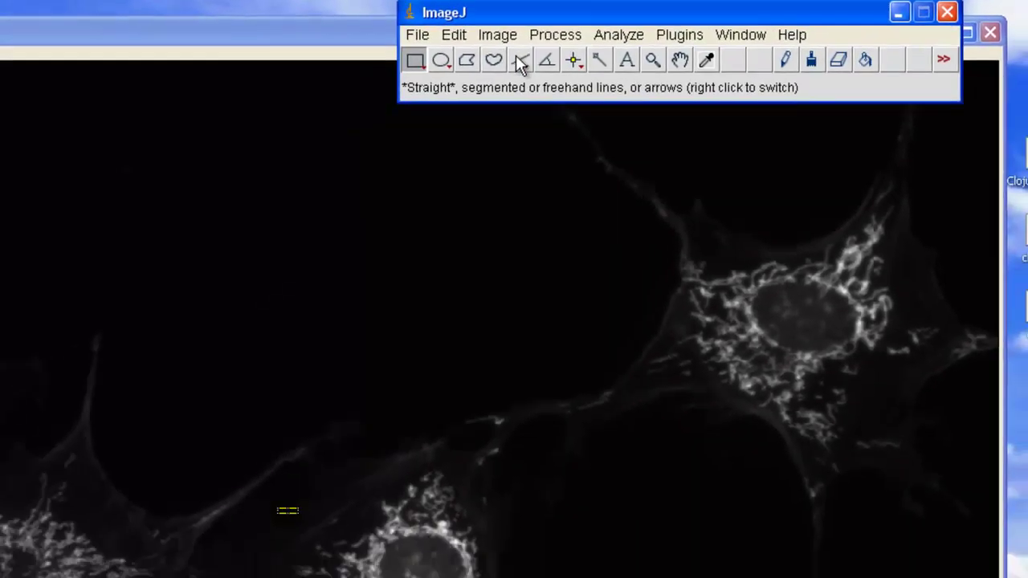
click(521, 65)
drag(332, 255, 765, 514)
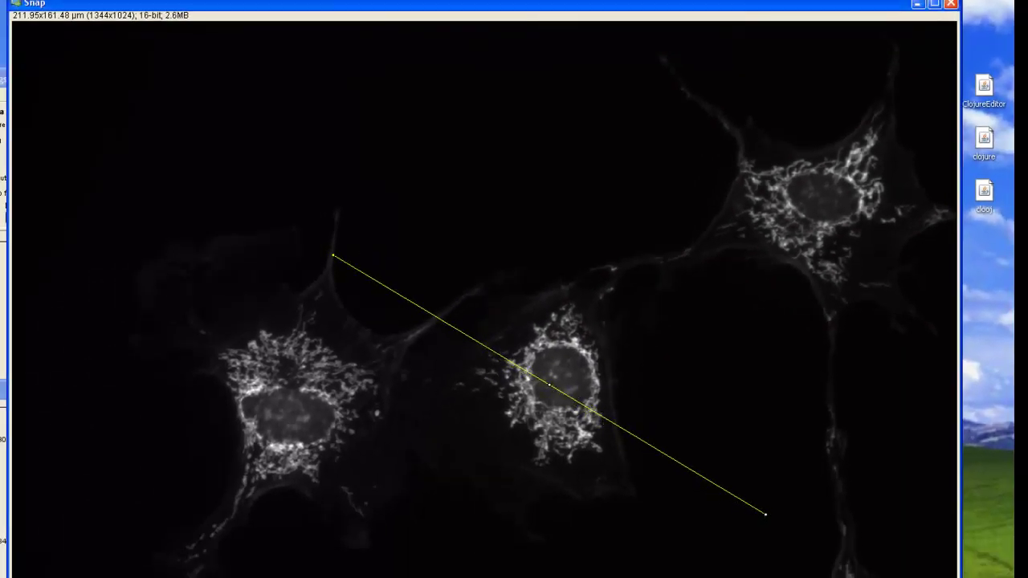
click(4, 201)
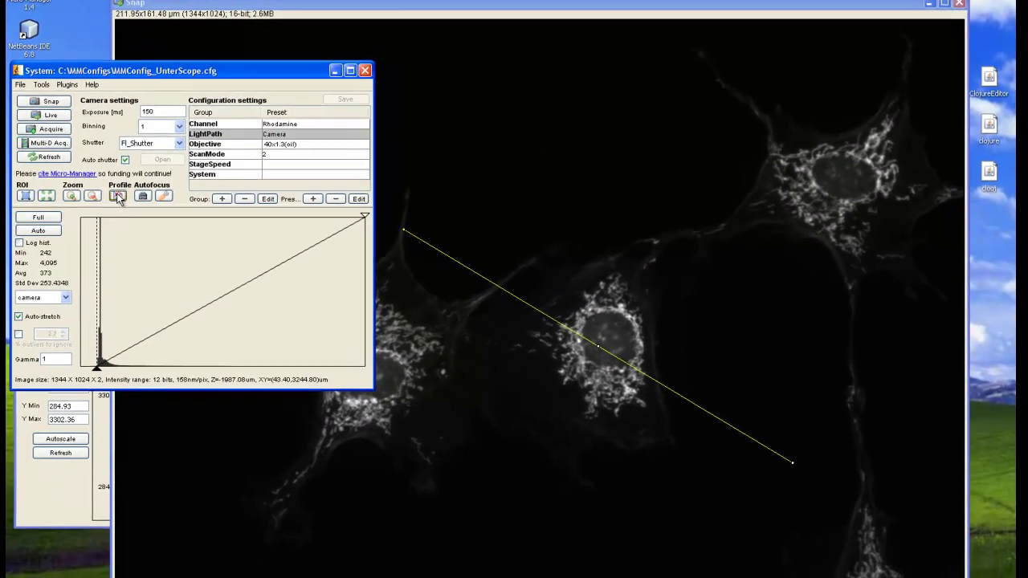
click(14, 219)
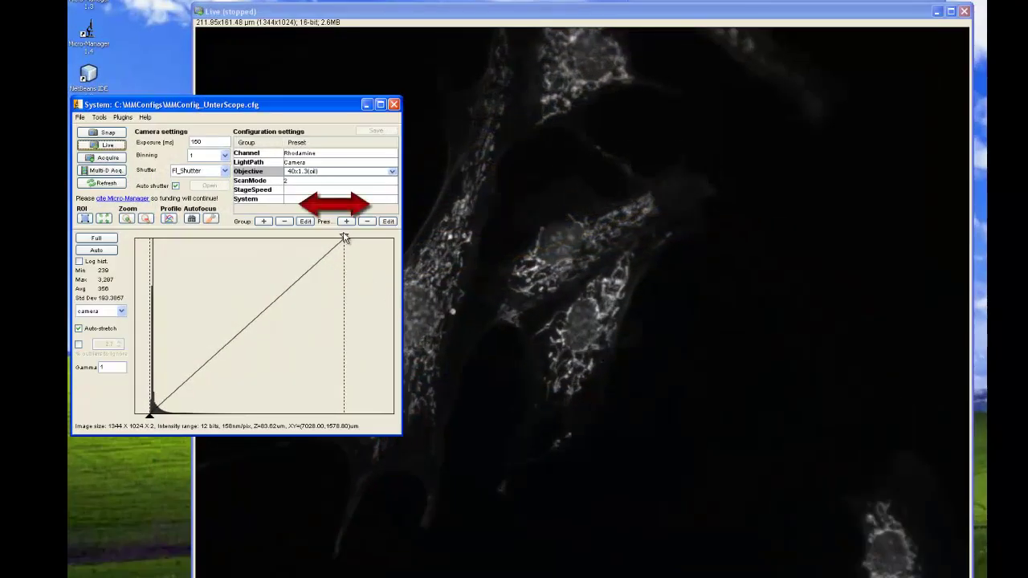
Adjust the white and black display levels on the live image histogram
mouse_move(344, 237)
mouse_down()
mouse_move(296, 238)
mouse_move(364, 238)
mouse_up()
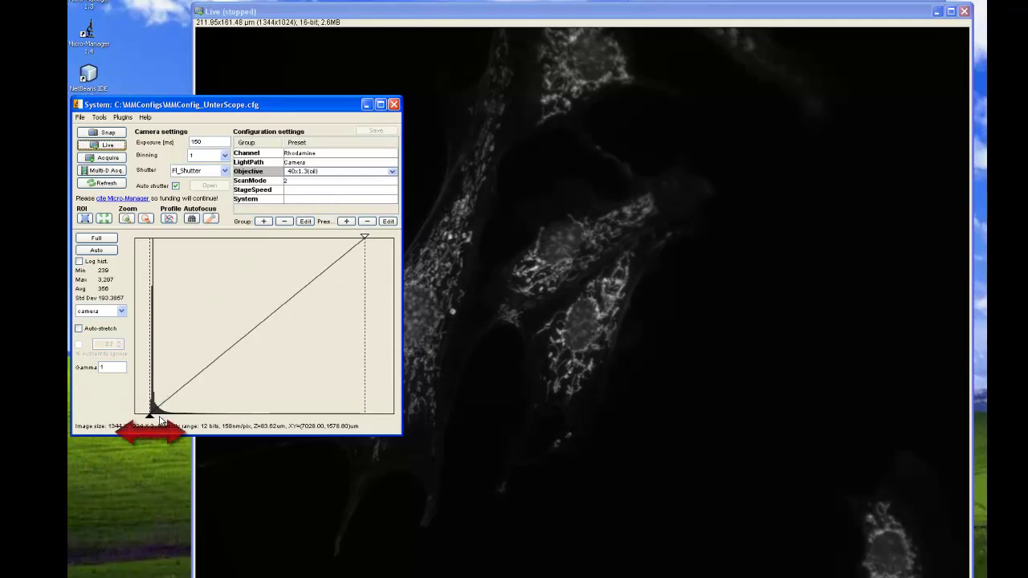
mouse_move(148, 415)
mouse_down()
mouse_move(173, 416)
mouse_move(145, 415)
mouse_move(159, 413)
mouse_up()
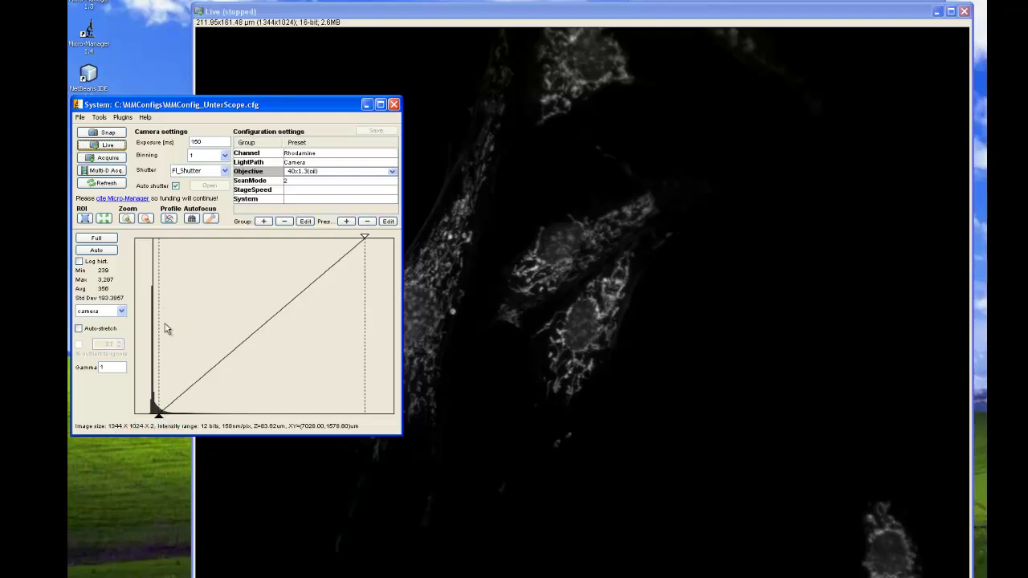
Stretch the display to the full range, auto-fit it to the data, and set gamma to 0.834
click(99, 238)
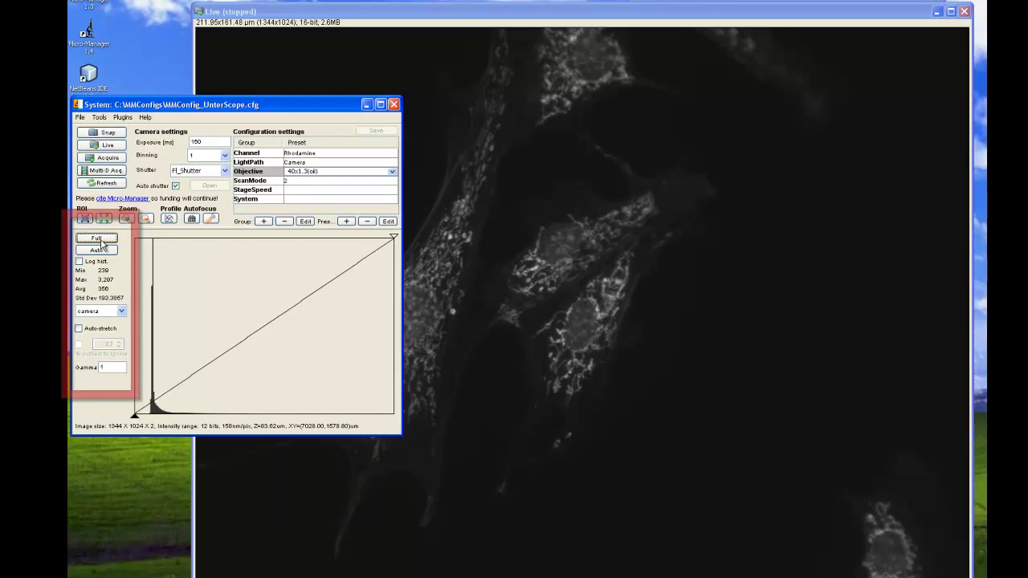
click(101, 250)
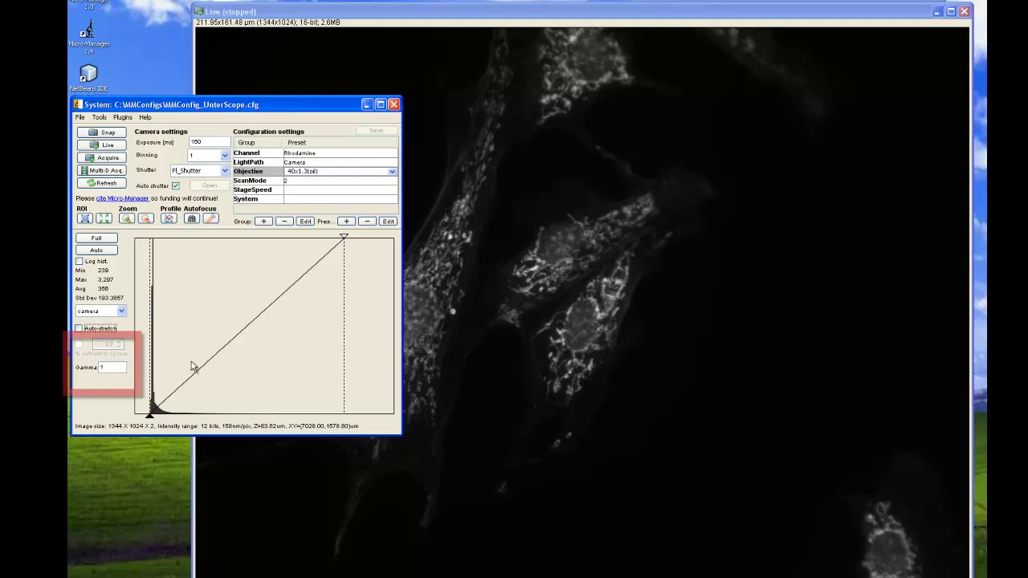
click(251, 354)
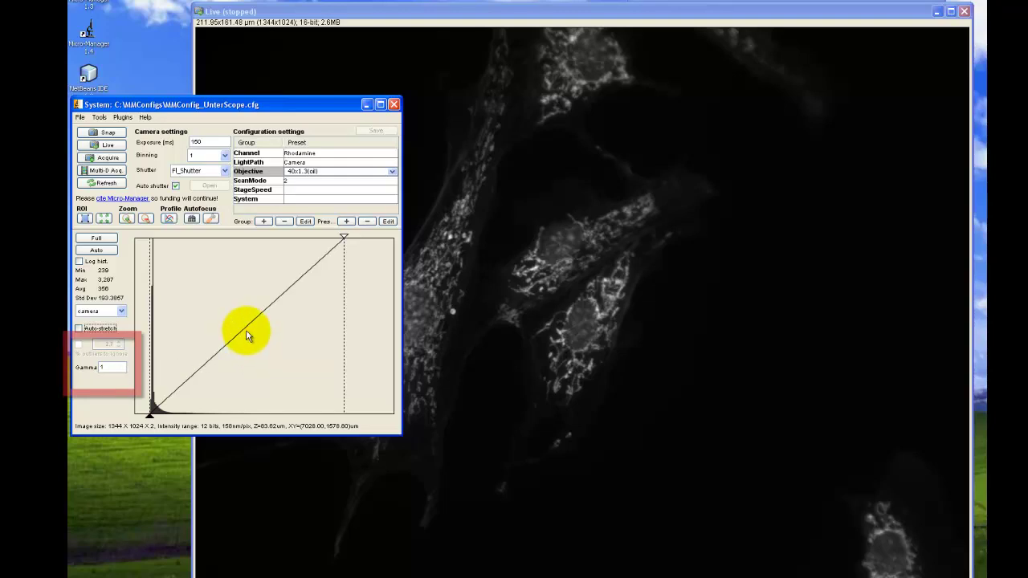